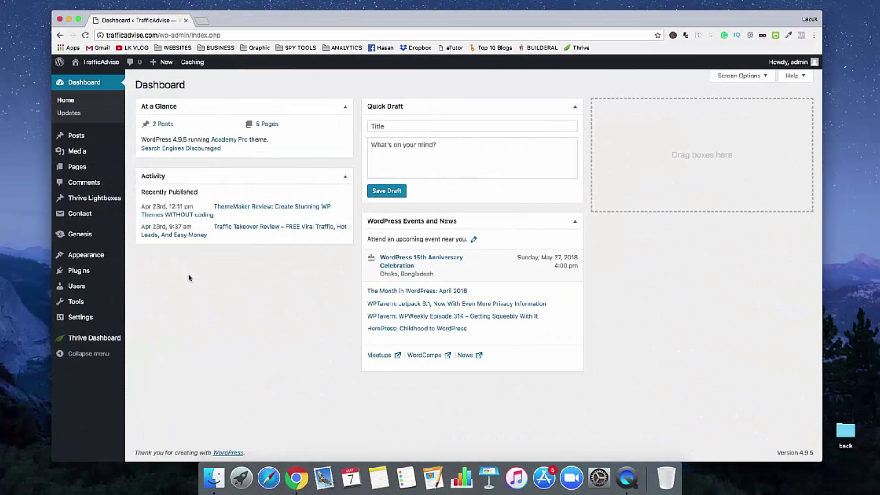
# Step: Search plugins for '404 redirect', then install and activate All 404 Redirect to Homepage
pyautogui.moveTo(78, 270)
pyautogui.click(89, 273)
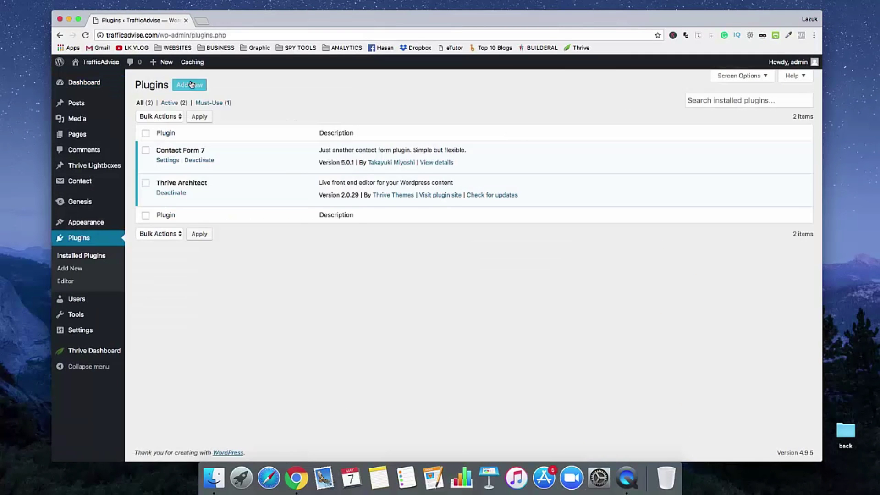
pyautogui.click(191, 85)
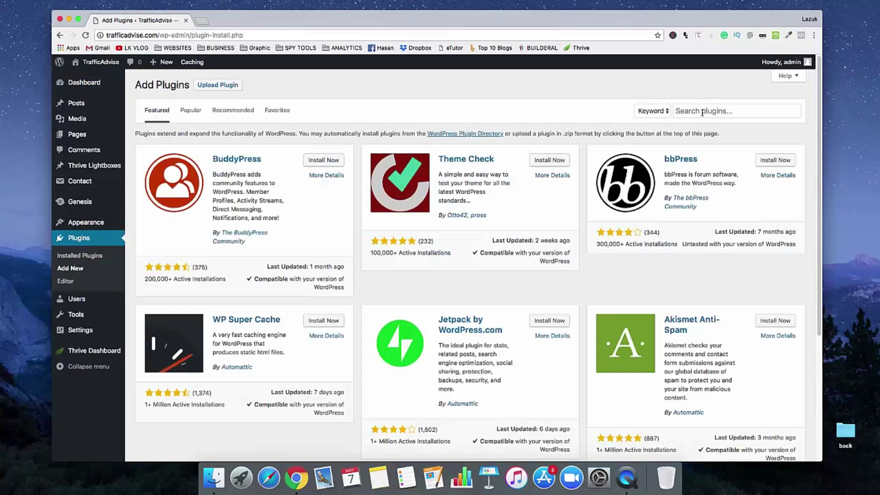
pyautogui.click(702, 112)
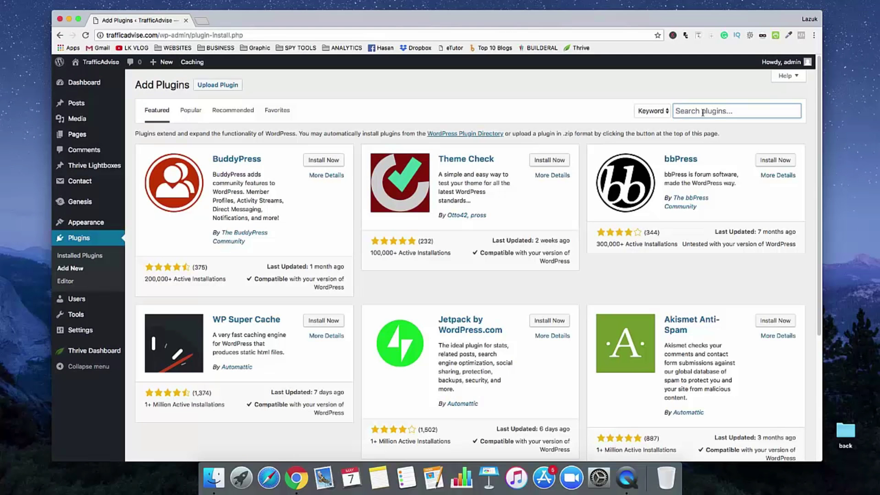
pyautogui.write('404')
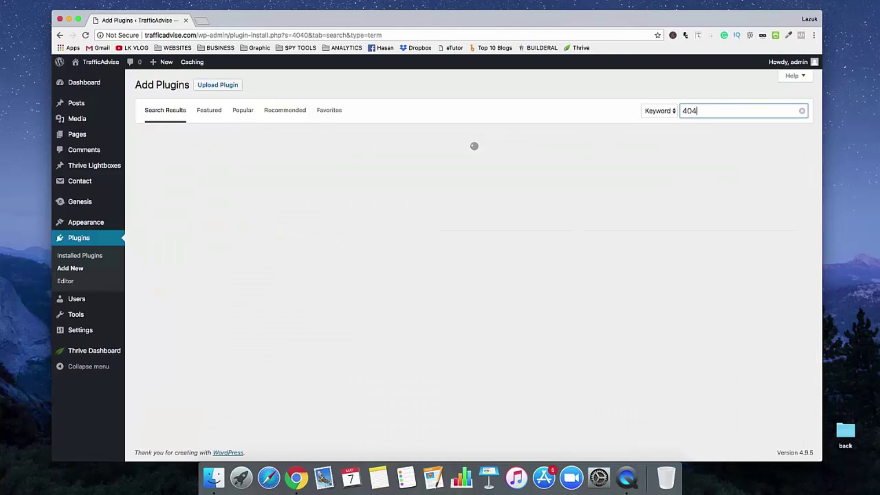
pyautogui.write(' redirect')
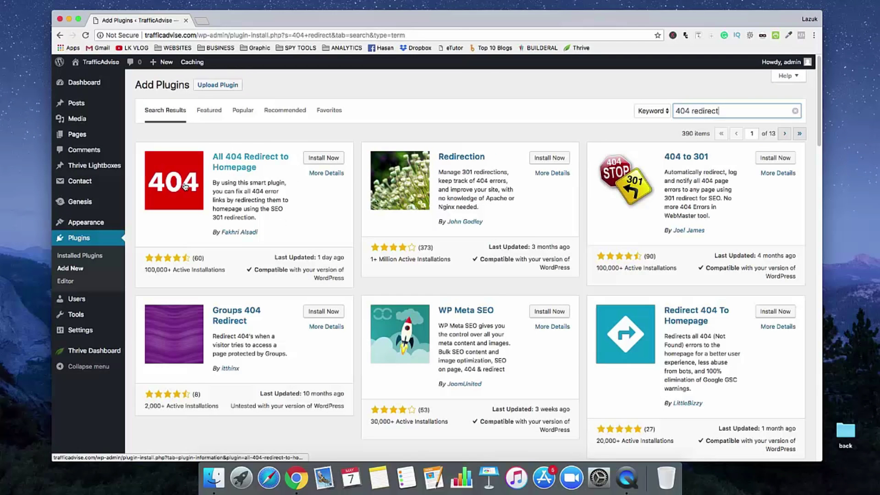
pyautogui.click(321, 162)
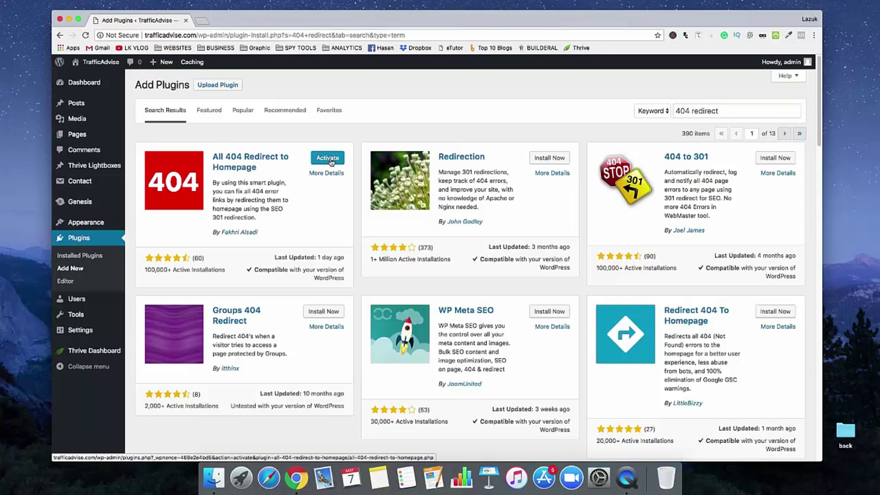
pyautogui.click(330, 162)
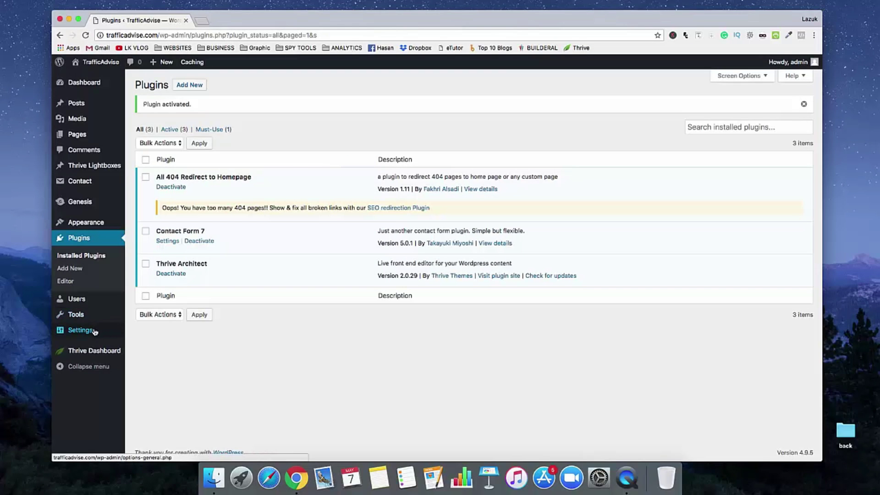
pyautogui.moveTo(80, 330)
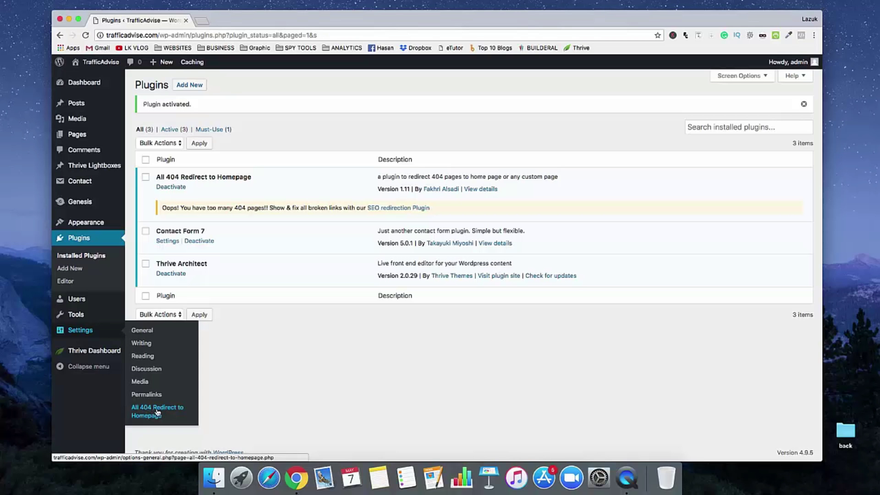
# Step: Set the plugin's 404 Redirection Status to Enabled and save the options
pyautogui.click(165, 412)
pyautogui.click(222, 100)
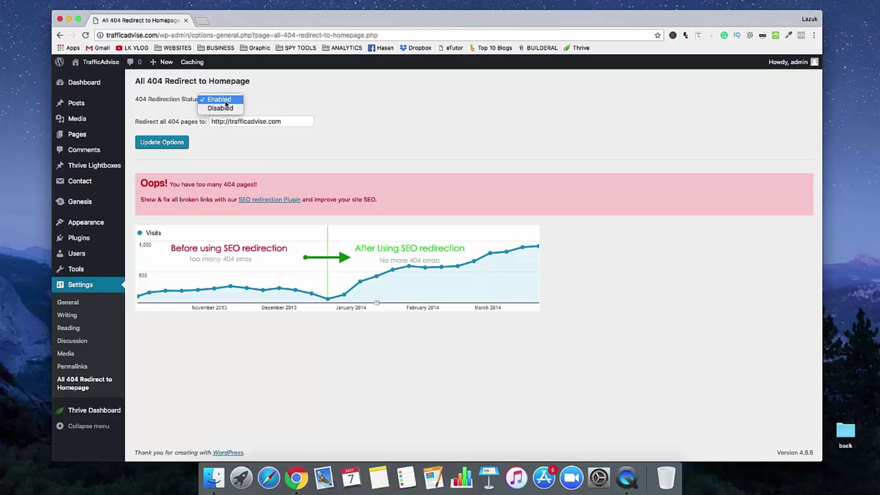
pyautogui.click(222, 99)
pyautogui.click(162, 147)
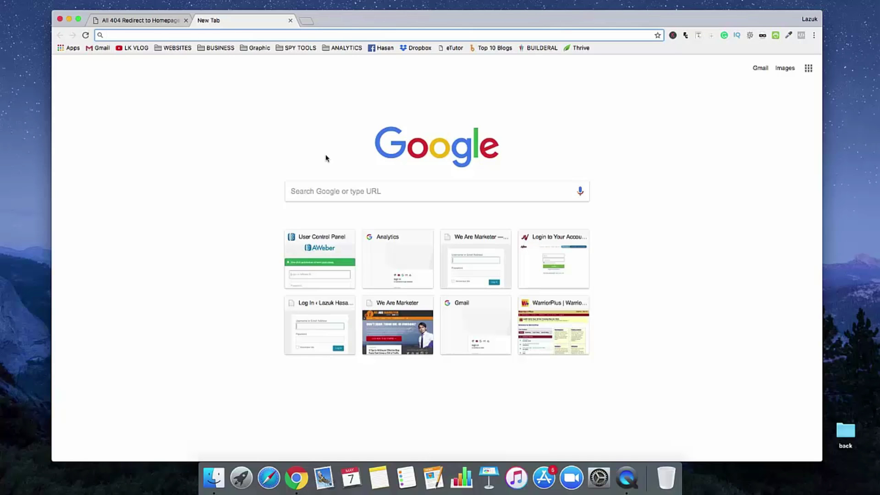
pyautogui.write('trafficadvise.com/')
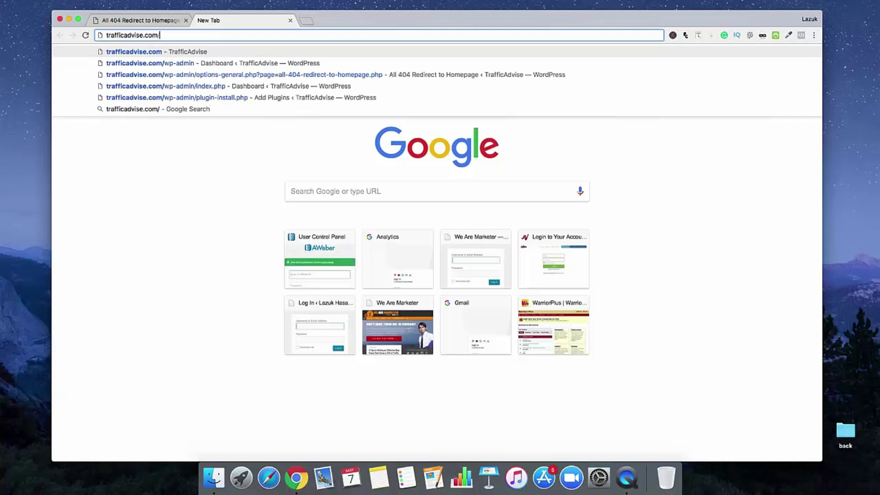
pyautogui.write('test-')
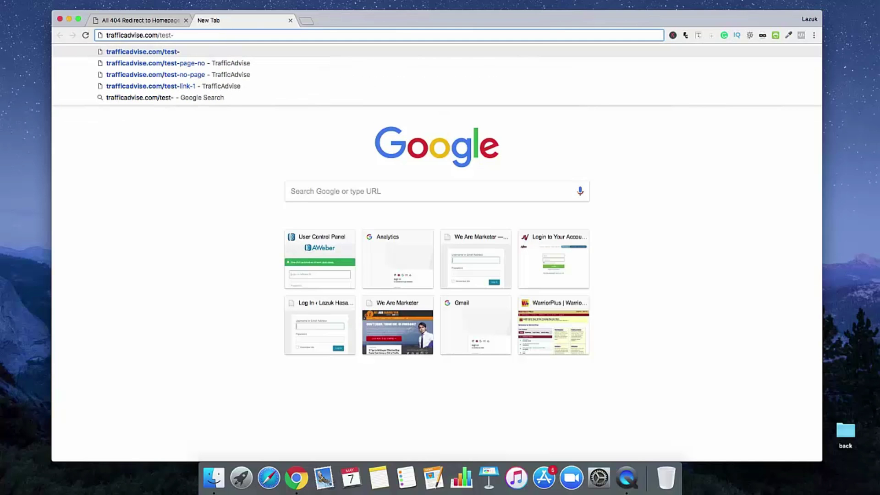
pyautogui.write('nany-link')
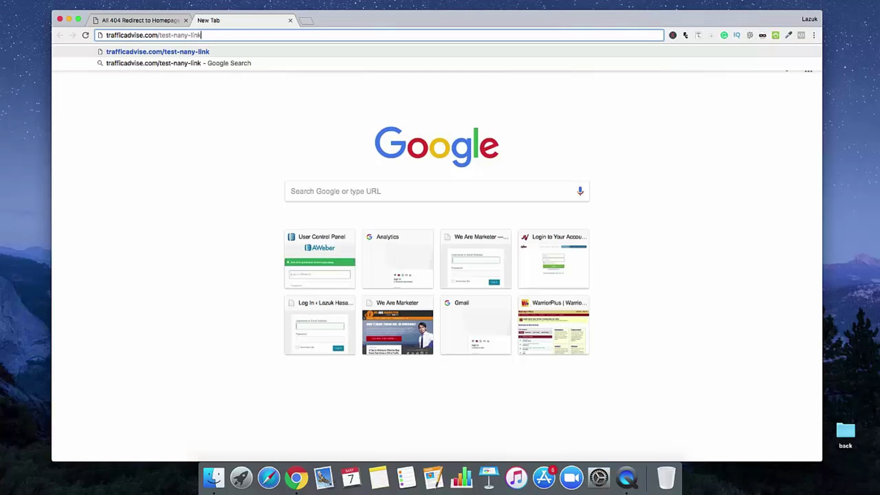
# Step: Load the made-up address trafficadvise.com/test-nany-link to test the redirect
pyautogui.press('Return')
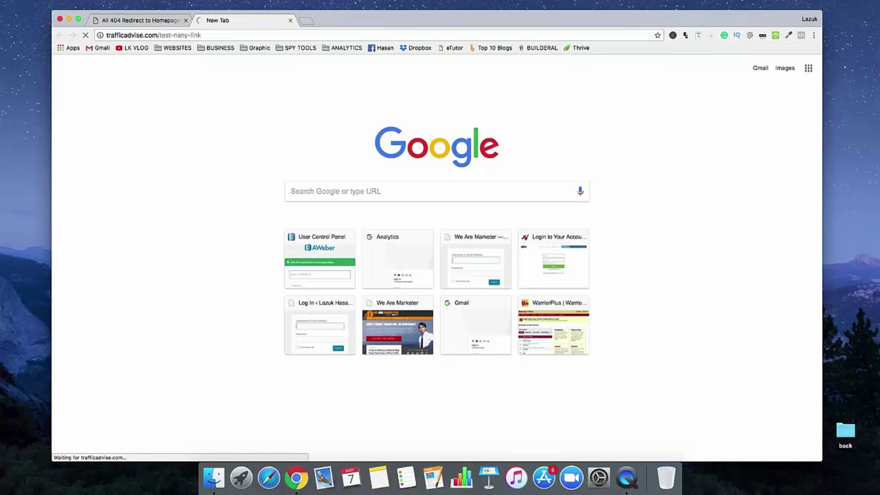